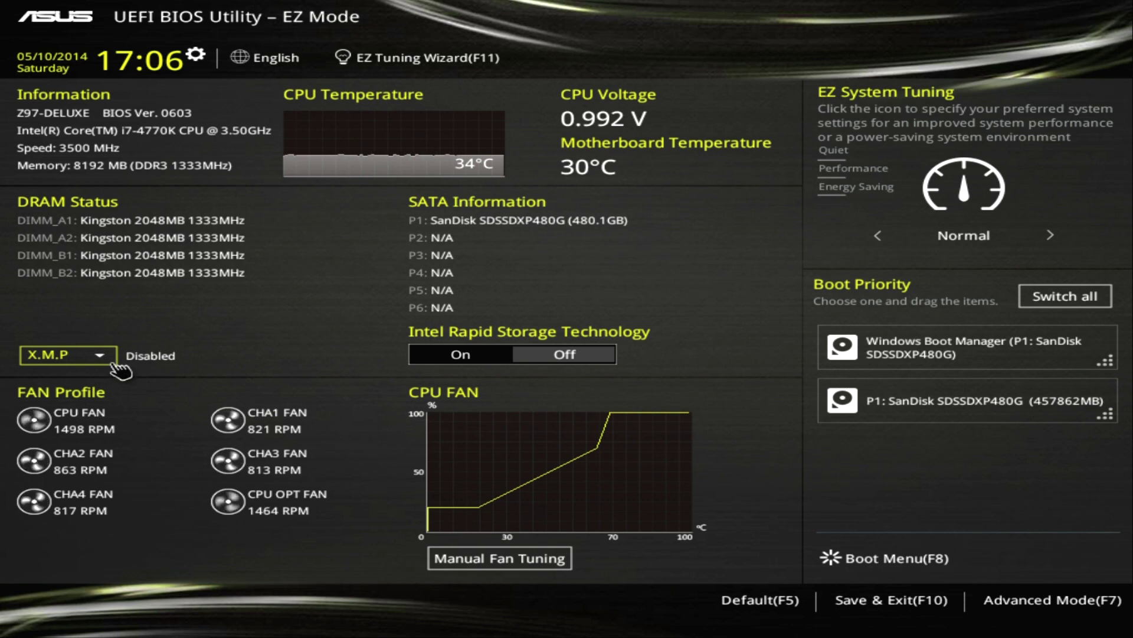
# Leave X.M.P Disabled and cycle system tuning through ASUS Optimal and Power Saving back to Normal.
pyautogui.click(110, 366)
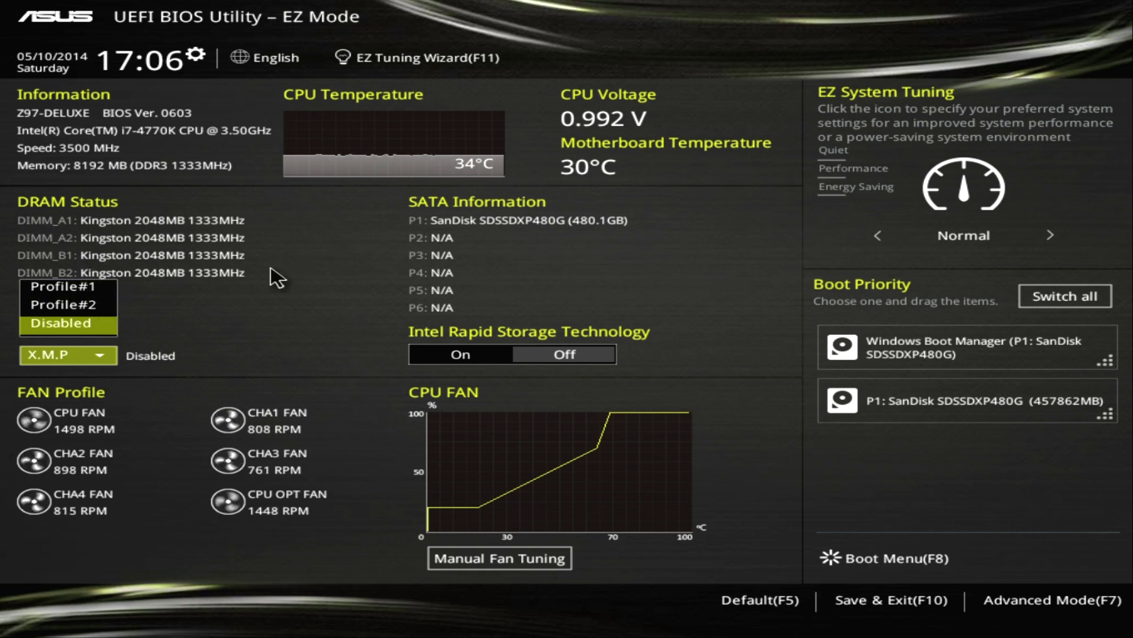
pyautogui.click(363, 273)
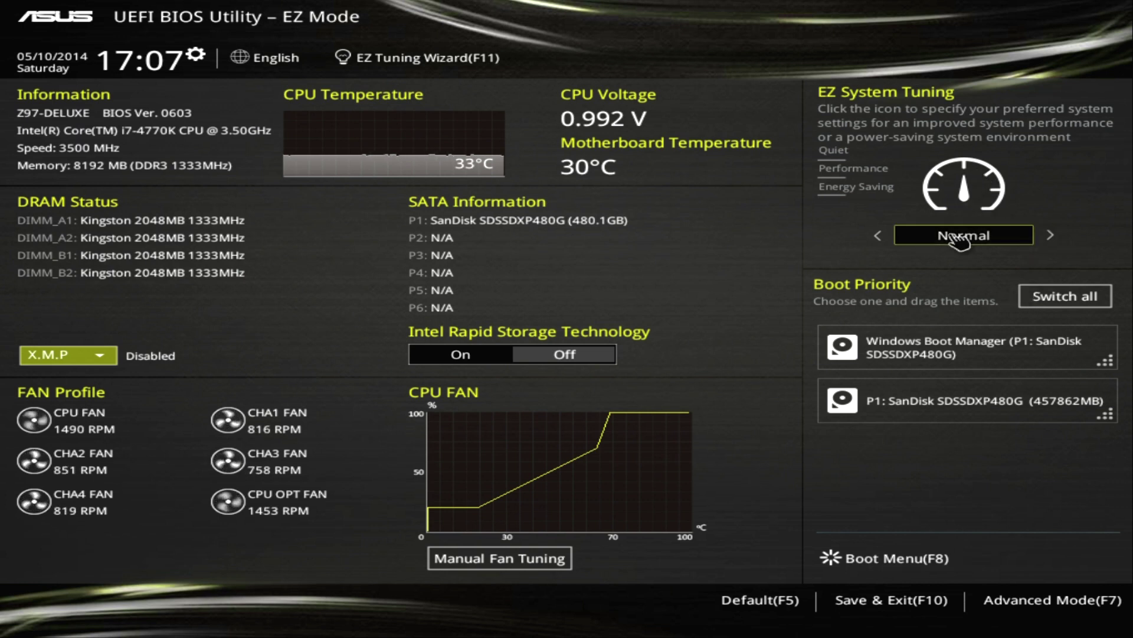
pyautogui.click(1050, 239)
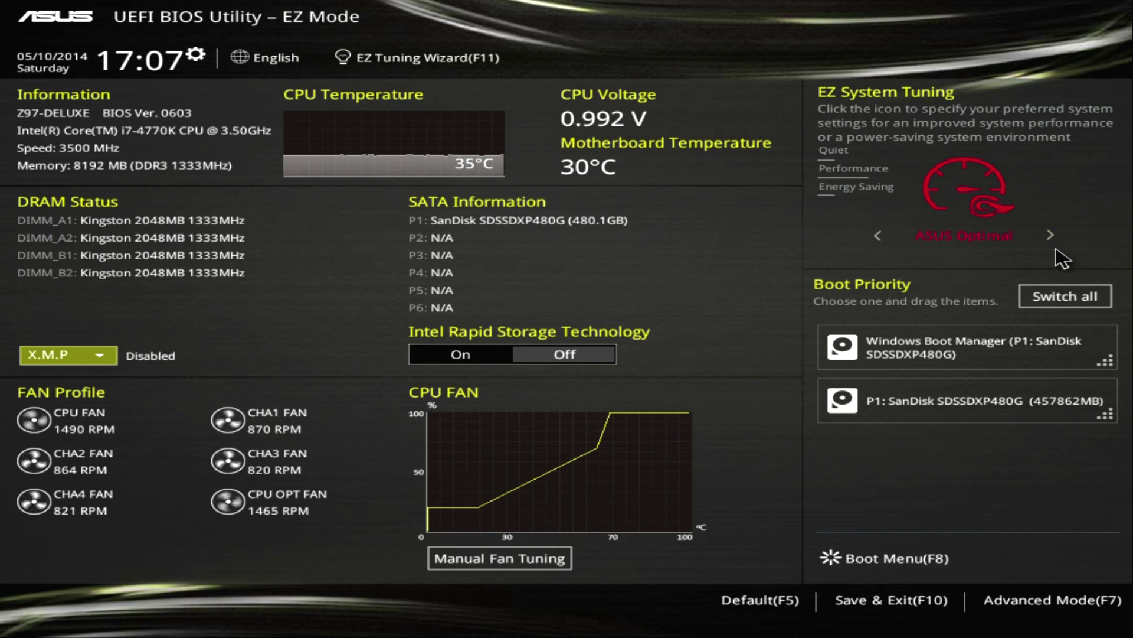
pyautogui.click(1053, 239)
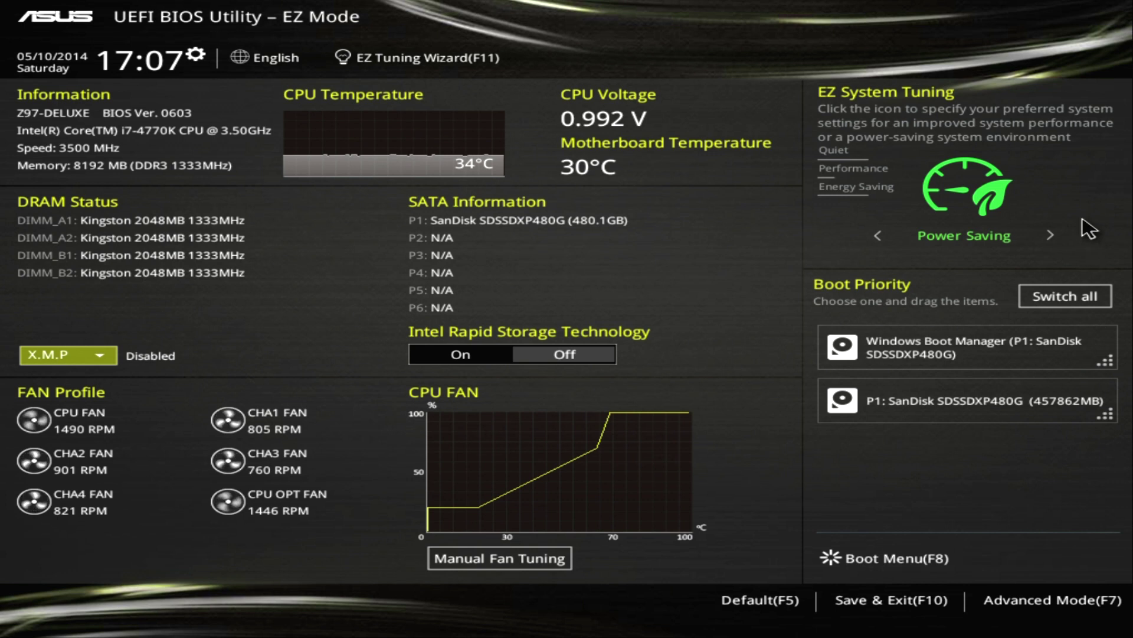
pyautogui.click(1049, 235)
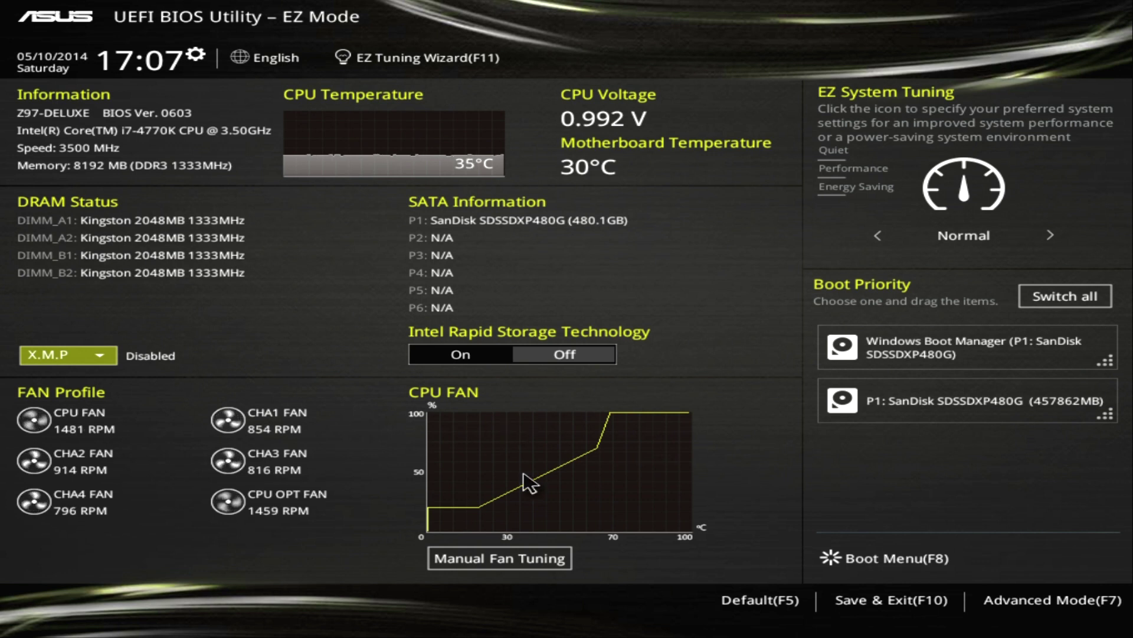
# In Q-Fan Tuning, try the Silent, Turbo and Full Speed profiles on CHA1 FAN.
pyautogui.click(530, 562)
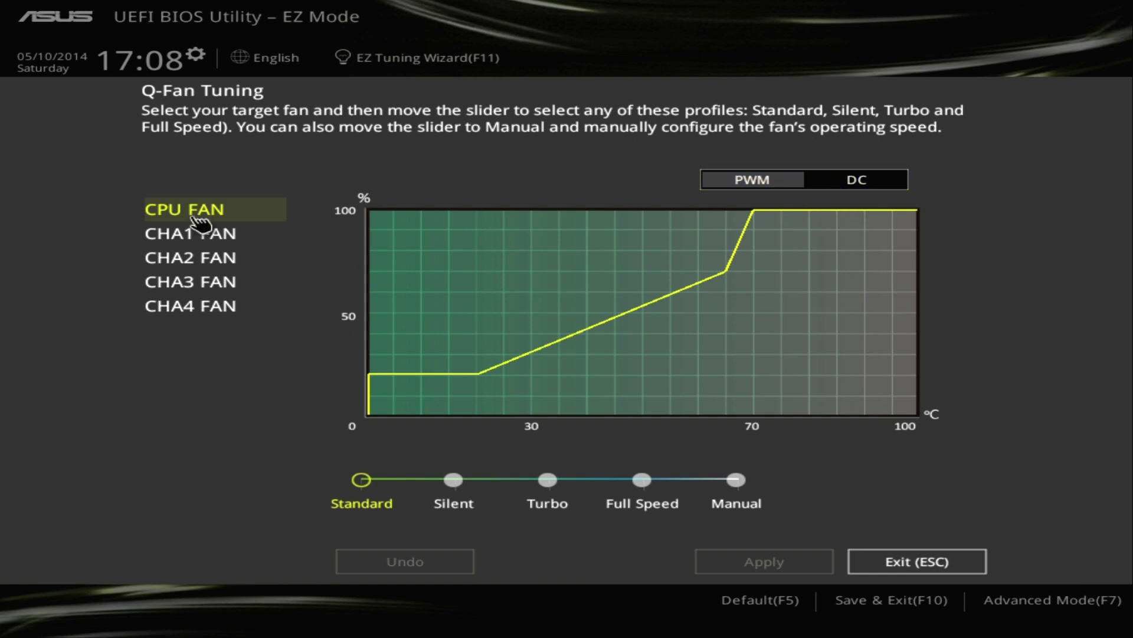
pyautogui.click(220, 242)
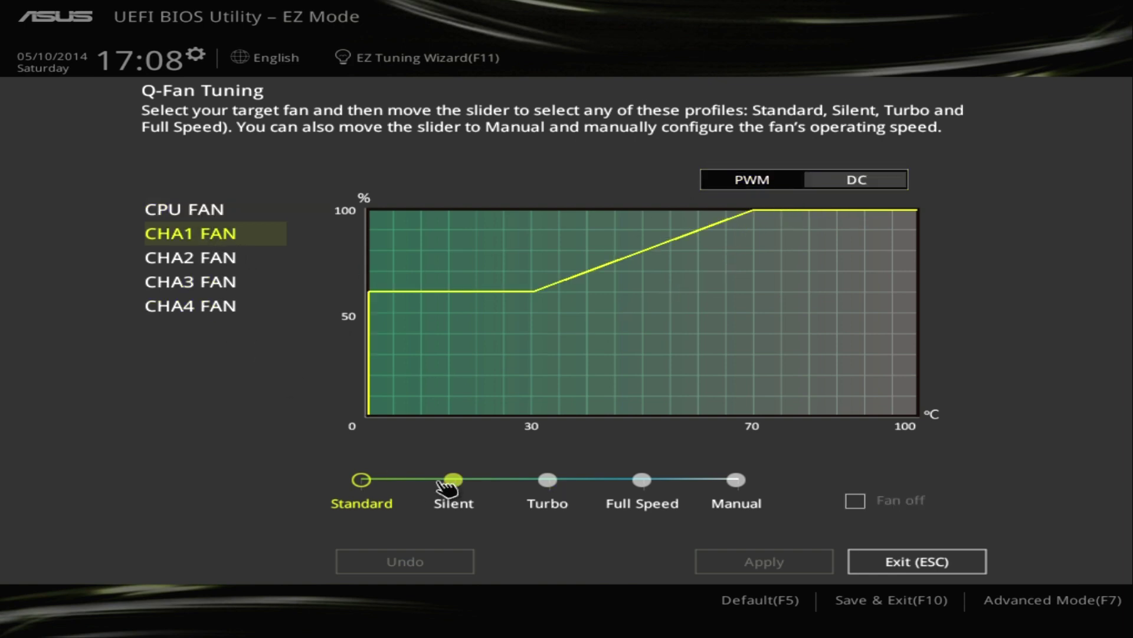
pyautogui.click(442, 481)
pyautogui.click(546, 479)
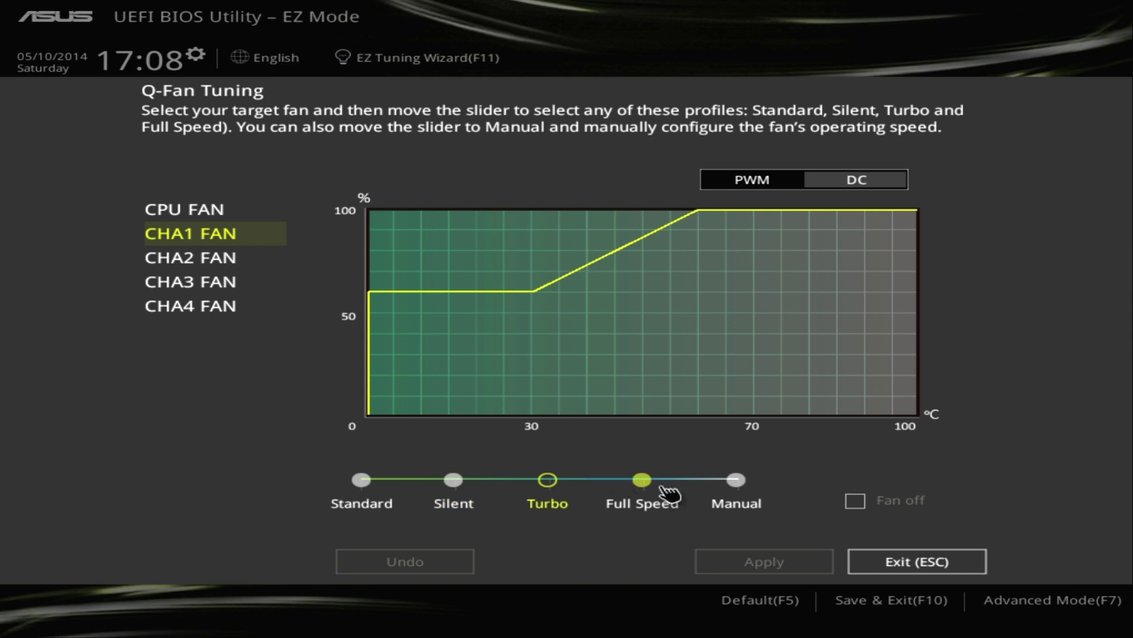
pyautogui.click(648, 488)
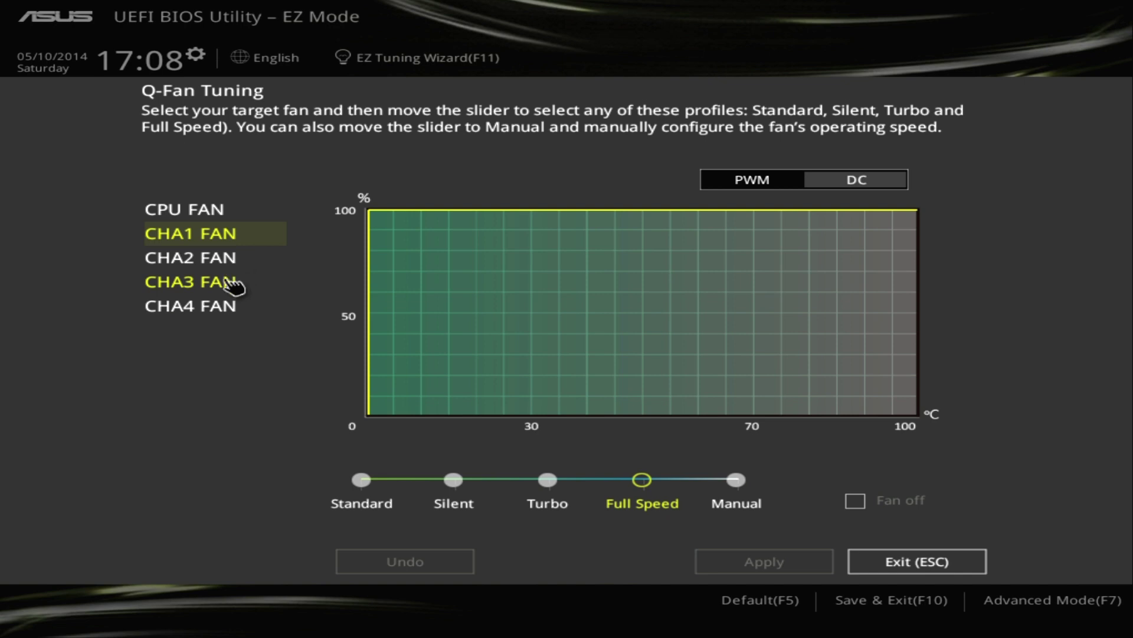
# Give CHA3 FAN a manual curve: 40°C at ~45%, next point ~52°C, top point ~75°C/58%.
pyautogui.click(229, 258)
pyautogui.click(236, 308)
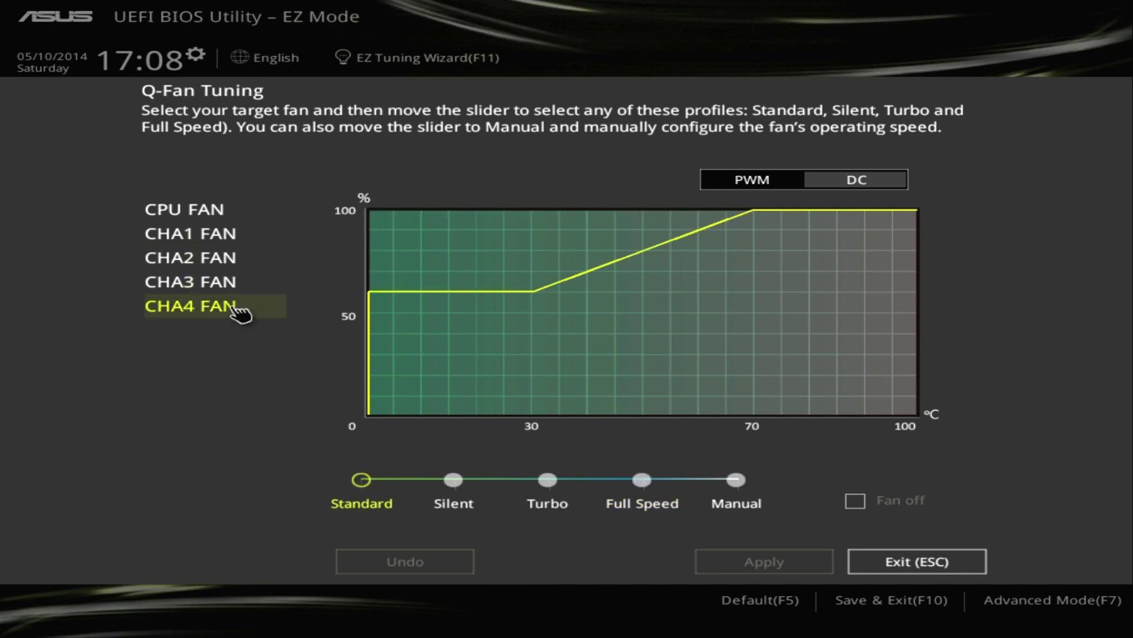
pyautogui.click(239, 283)
pyautogui.click(734, 496)
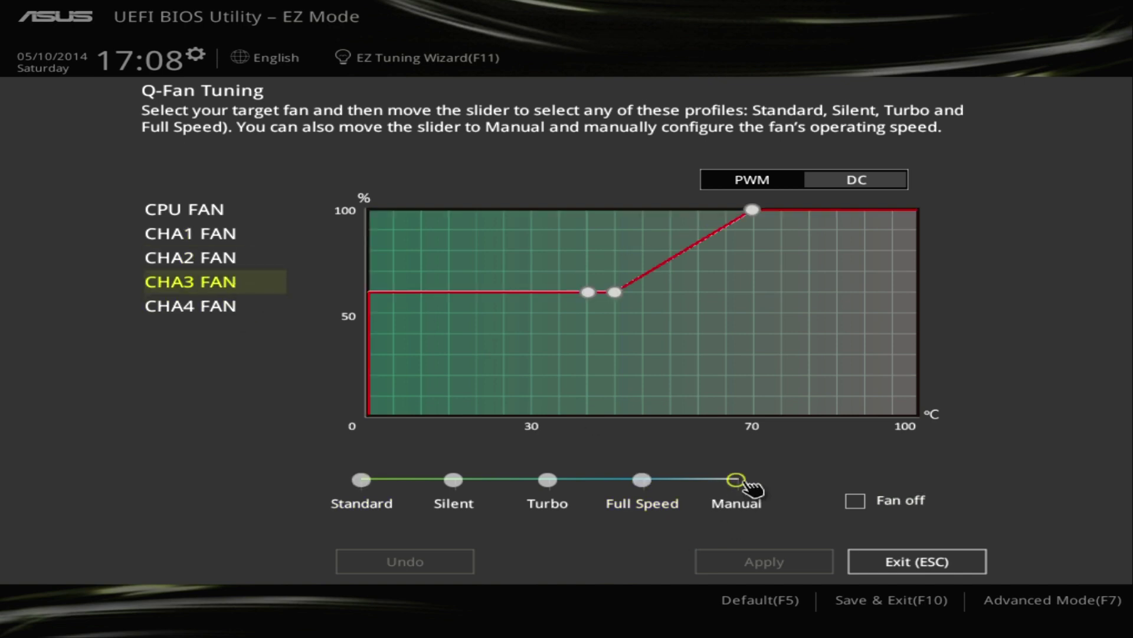
pyautogui.moveTo(593, 291); pyautogui.dragTo(540, 334)
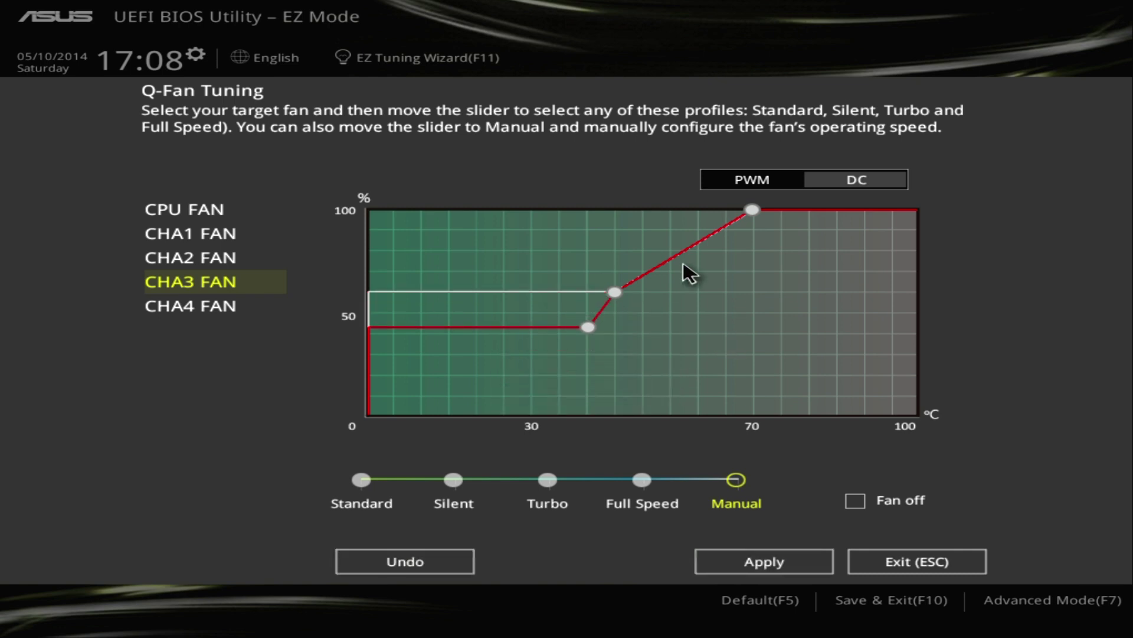
pyautogui.moveTo(617, 293); pyautogui.dragTo(671, 322)
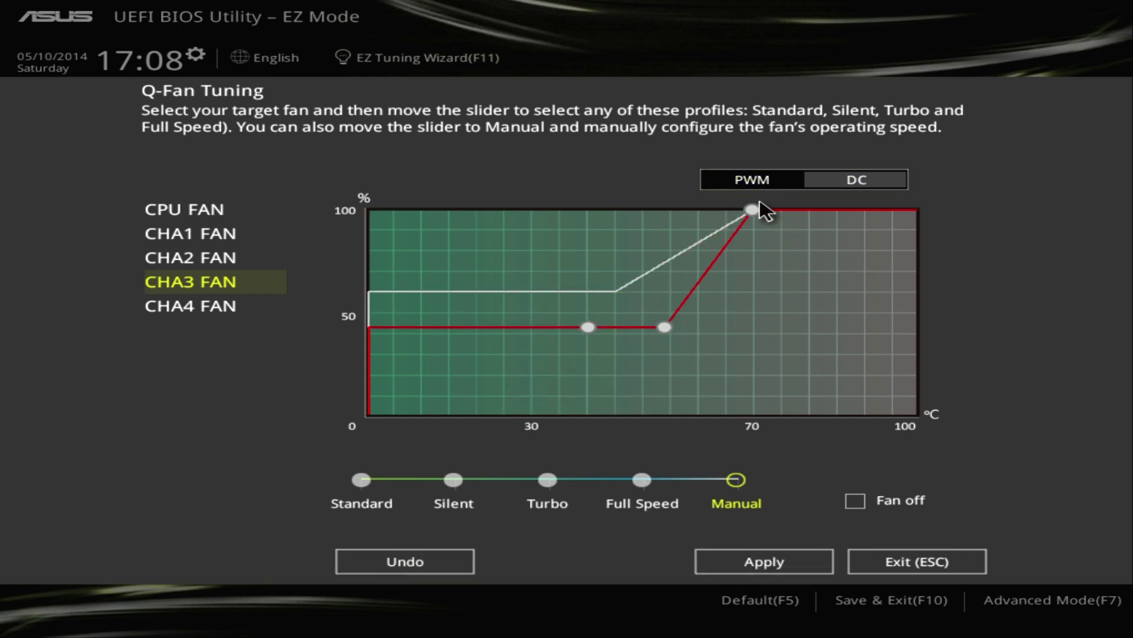
pyautogui.moveTo(757, 211); pyautogui.dragTo(780, 297)
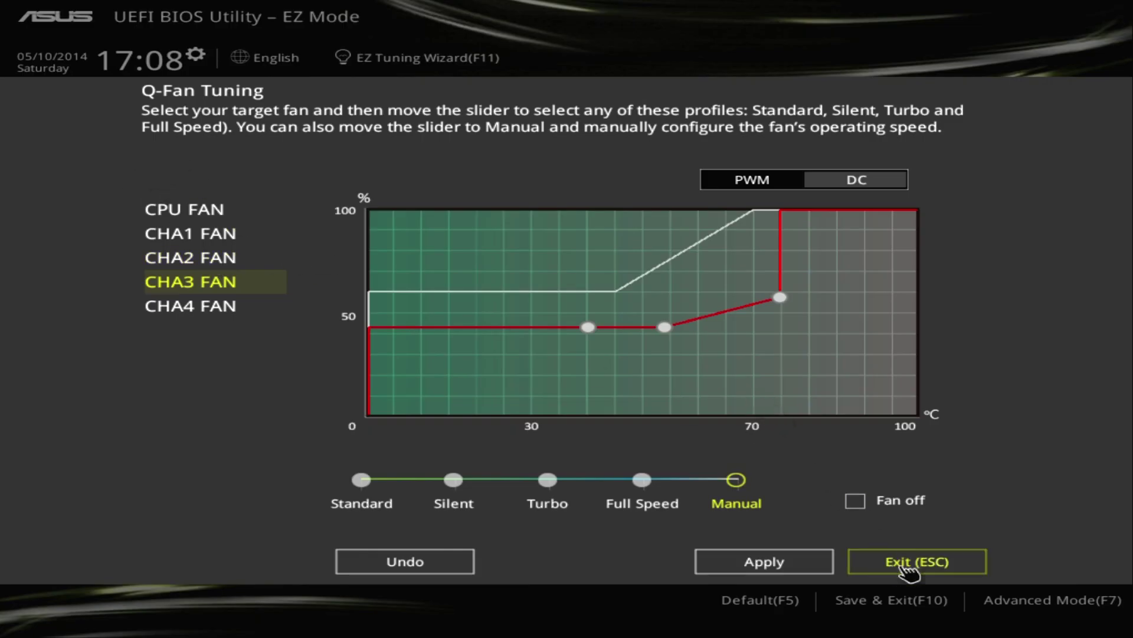
# Switch to Advanced Mode and browse the Monitor, Advanced and Ai Tweaker pages.
pyautogui.click(911, 564)
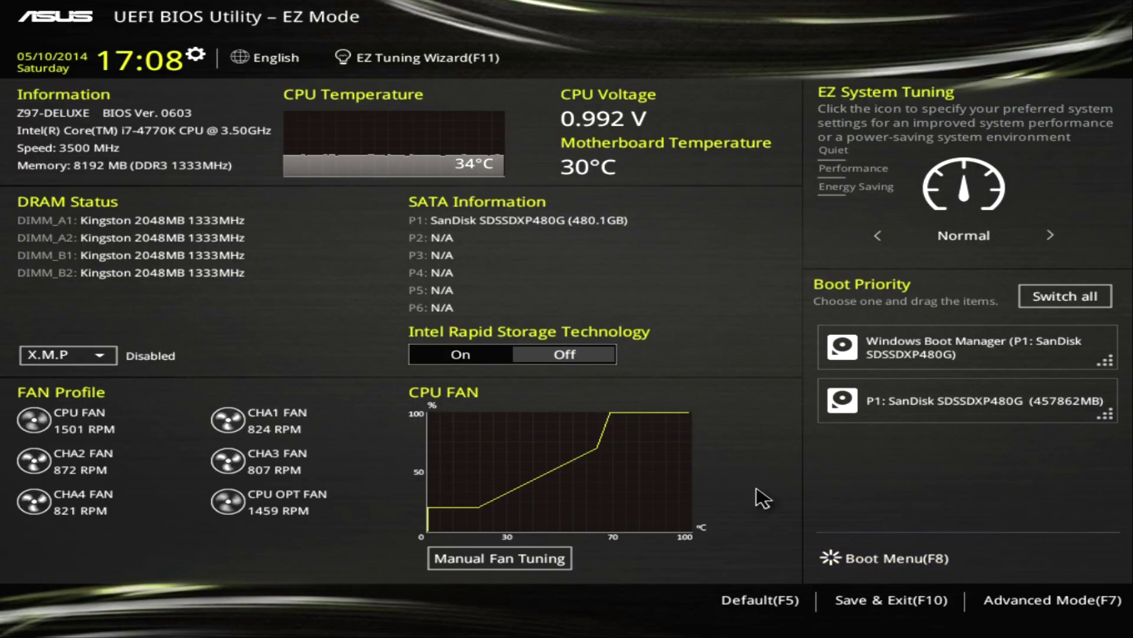
pyautogui.click(1050, 599)
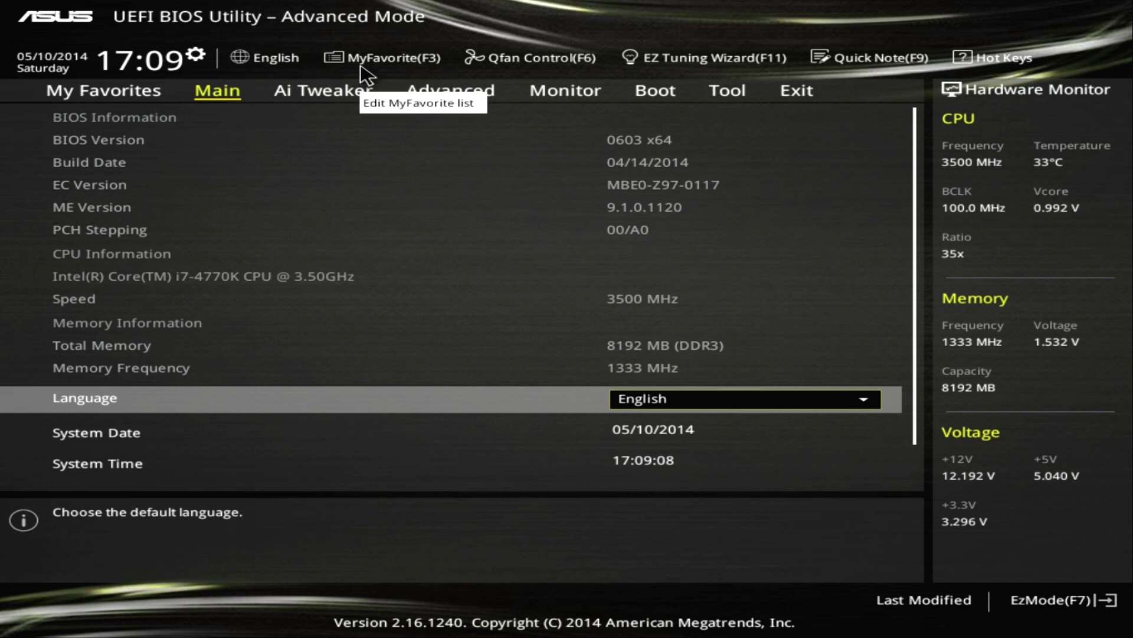
pyautogui.click(399, 61)
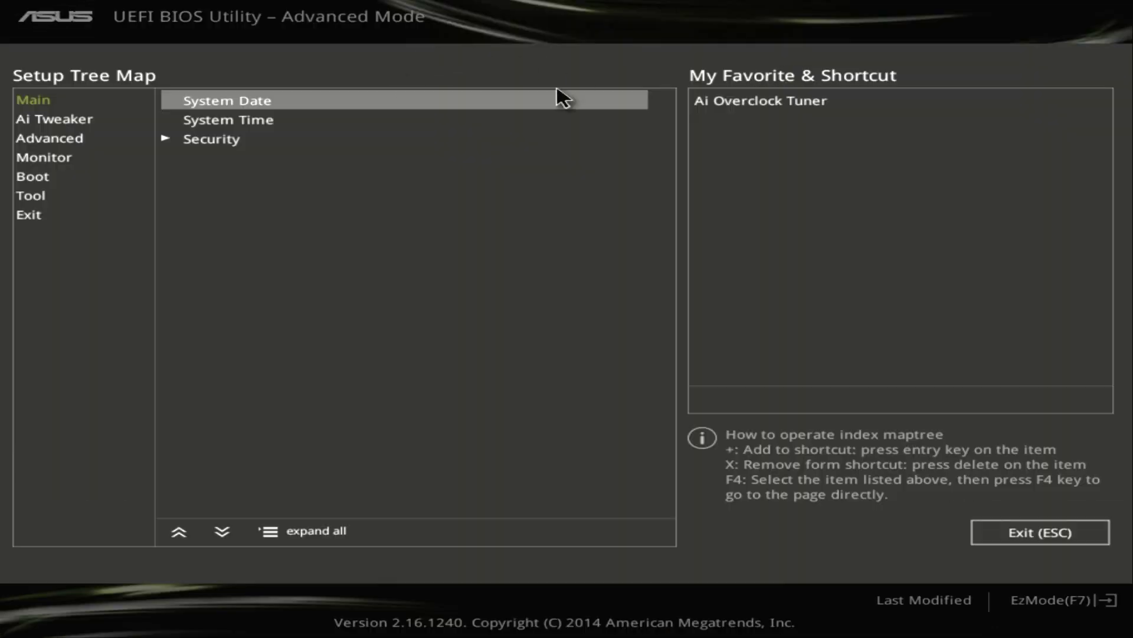
pyautogui.click(1073, 519)
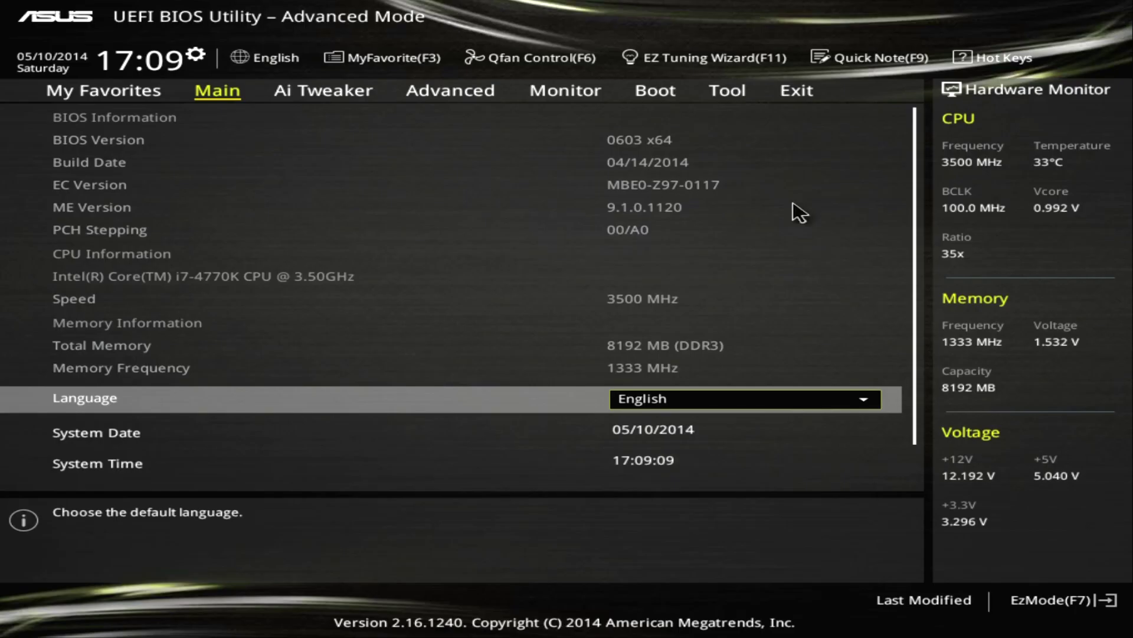
pyautogui.click(563, 93)
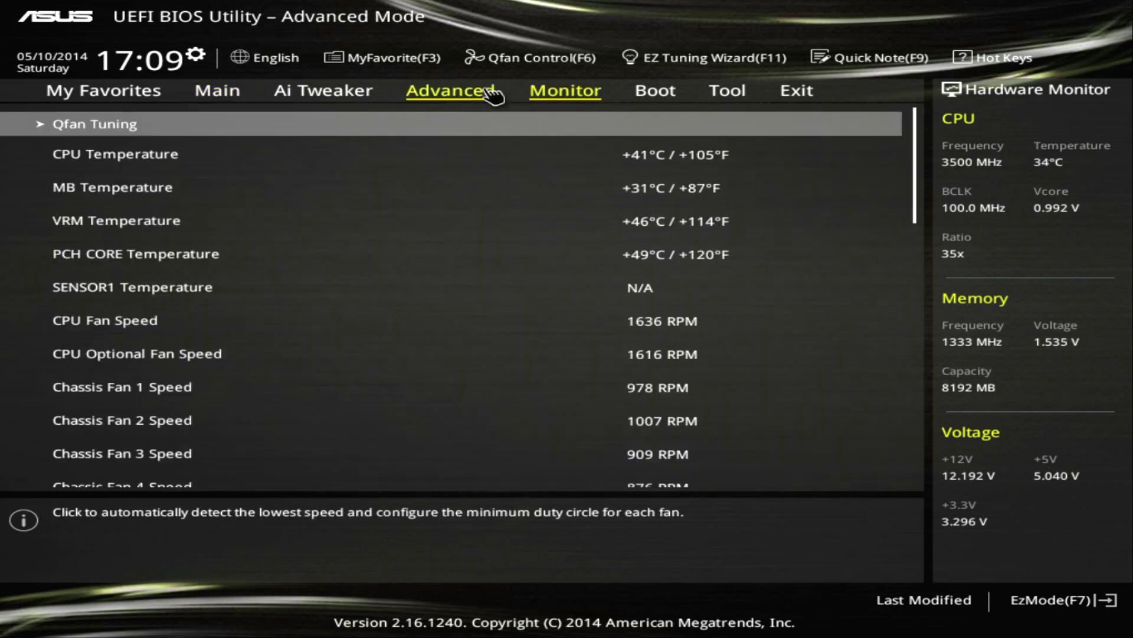
pyautogui.click(478, 93)
pyautogui.click(364, 96)
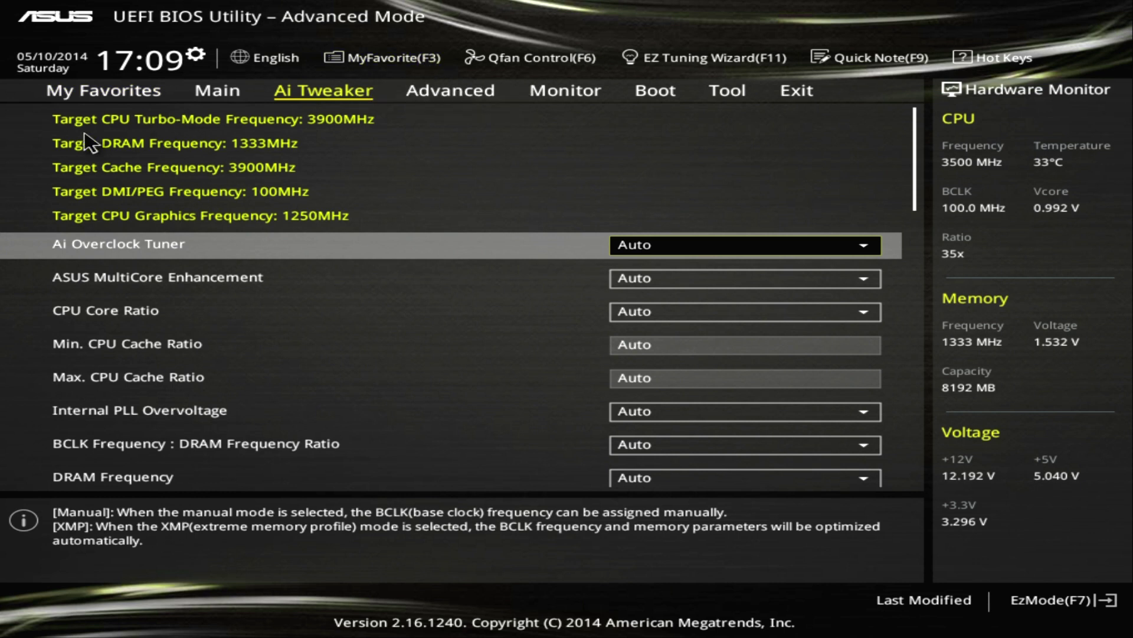
# Add CPU Core Ratio and DRAM Frequency from the Ai Tweaker tree to My Favorites.
pyautogui.click(141, 94)
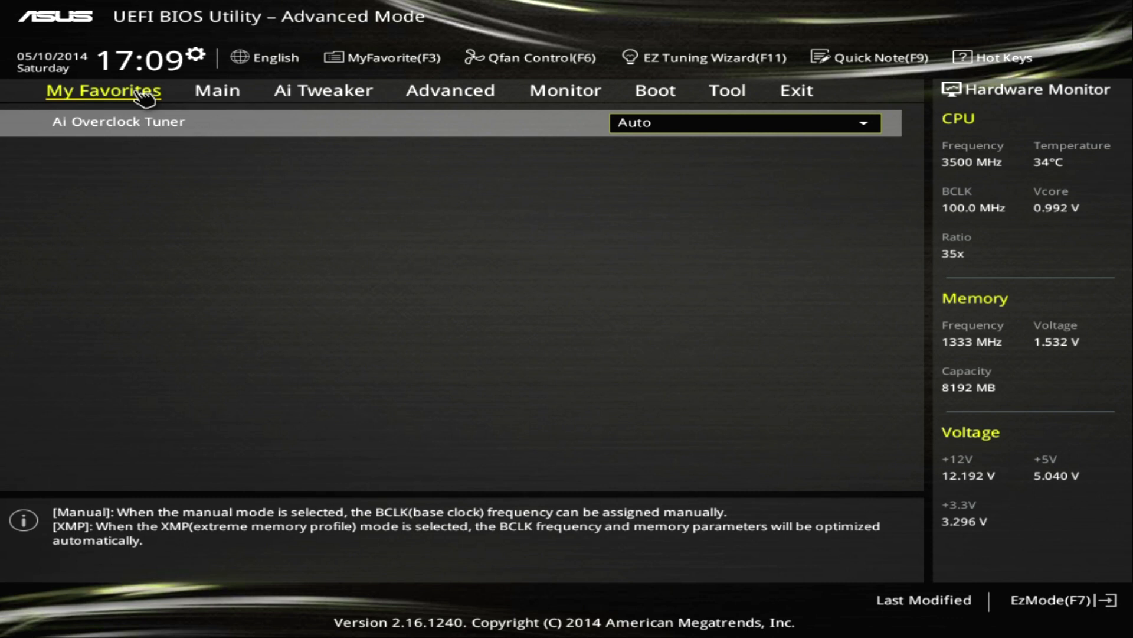
pyautogui.click(394, 60)
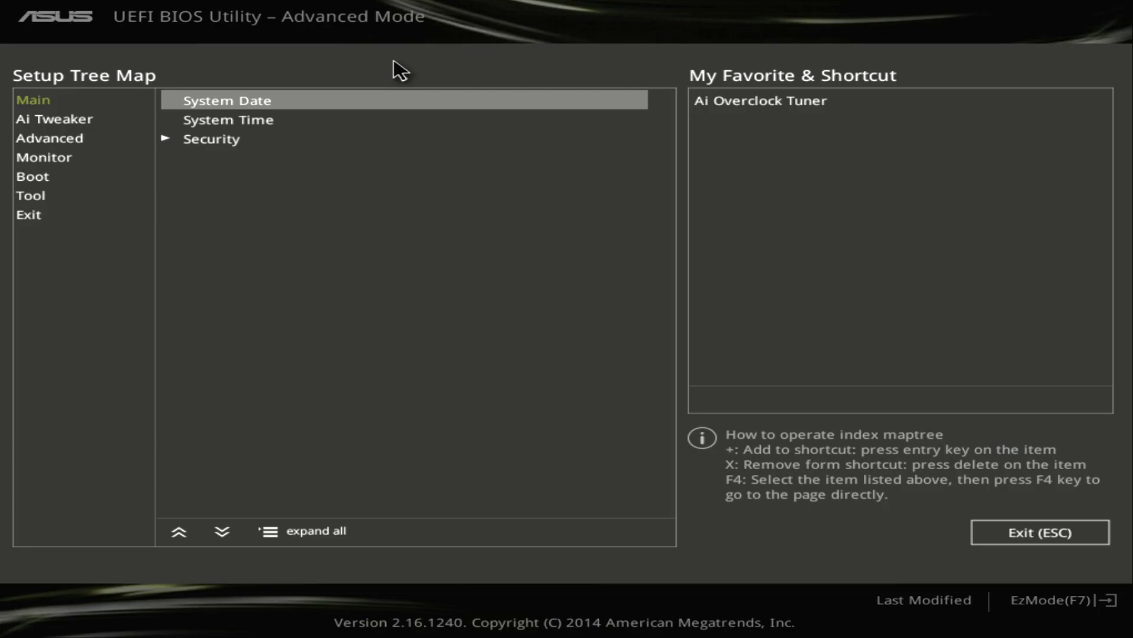
pyautogui.click(74, 120)
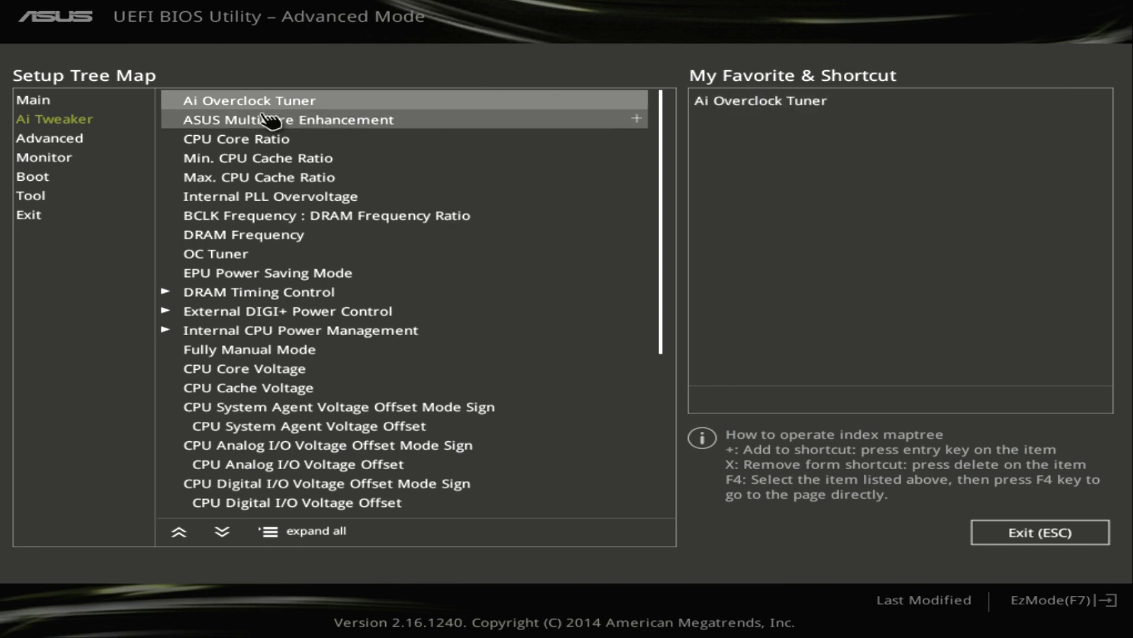
pyautogui.click(275, 145)
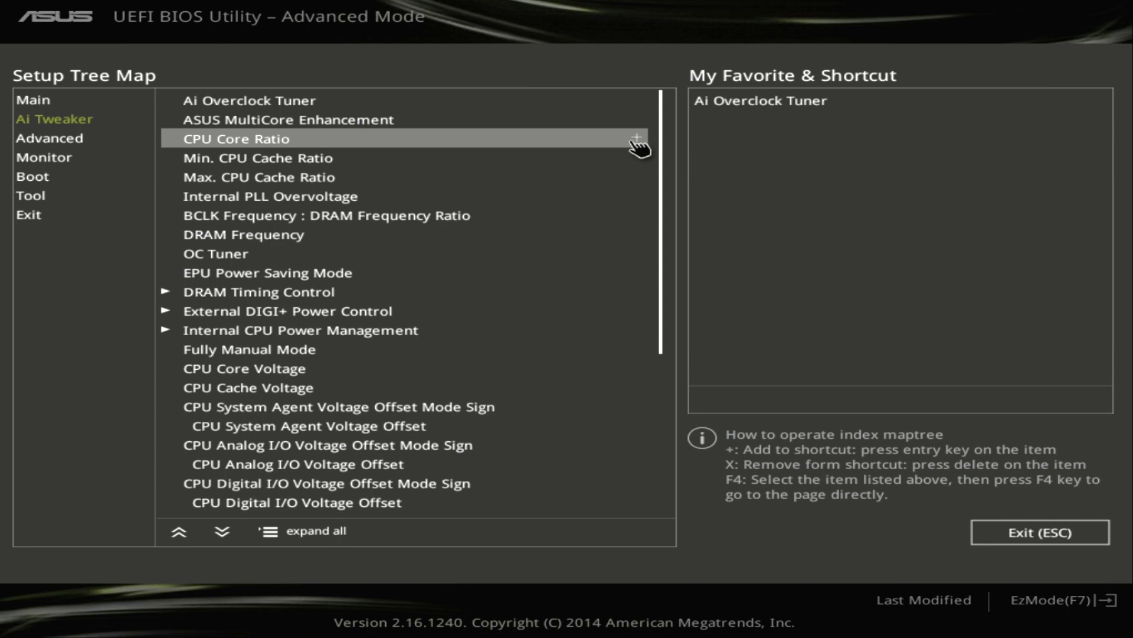
pyautogui.click(637, 140)
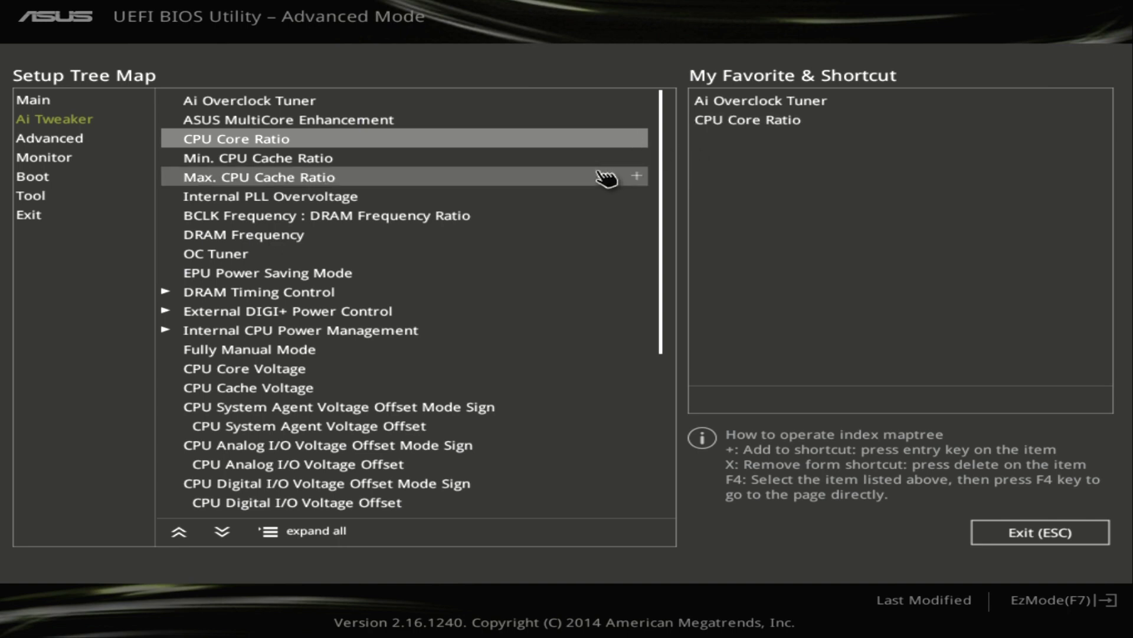
pyautogui.click(324, 239)
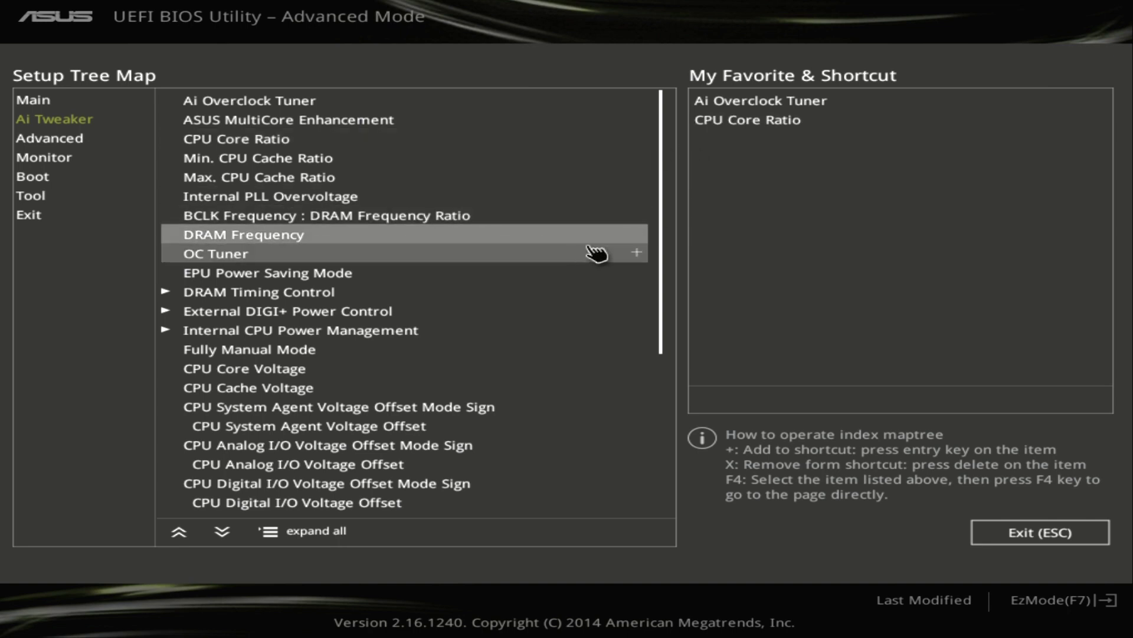
pyautogui.click(636, 235)
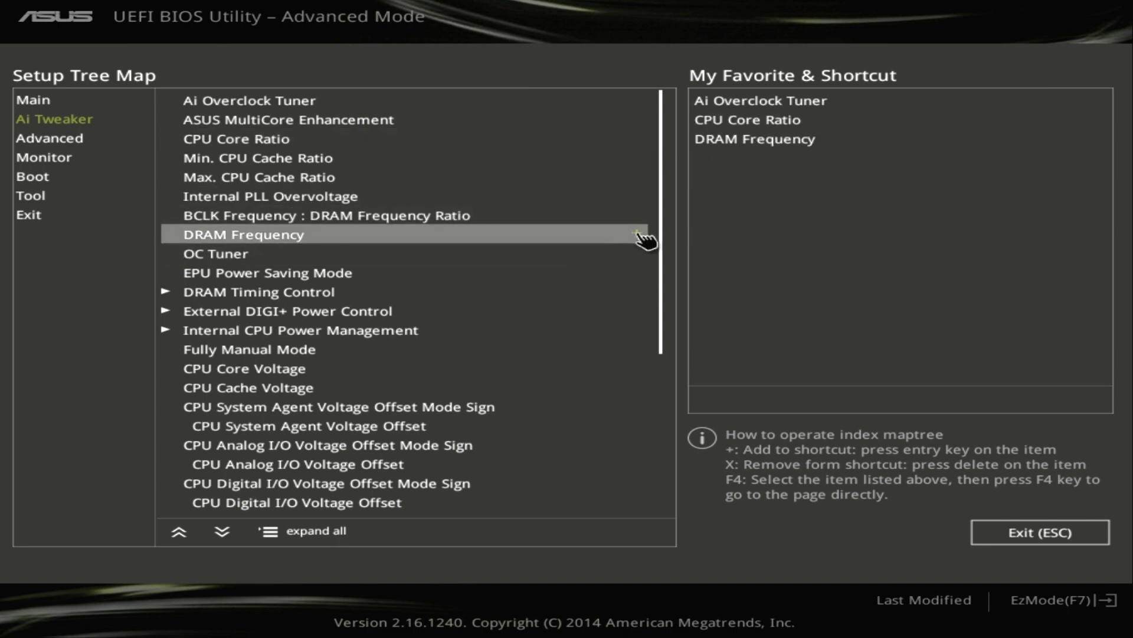
pyautogui.click(1048, 538)
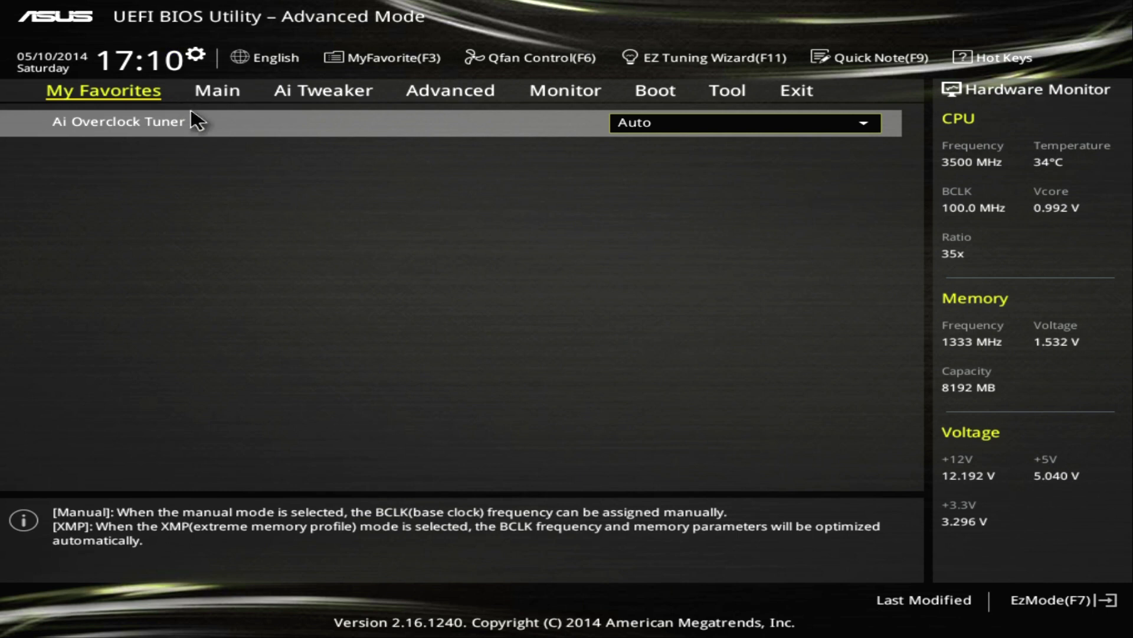
# Glance at the Main page, then return to My Favorites showing CPU Core Ratio and DRAM Frequency at Auto.
pyautogui.click(222, 102)
pyautogui.click(153, 98)
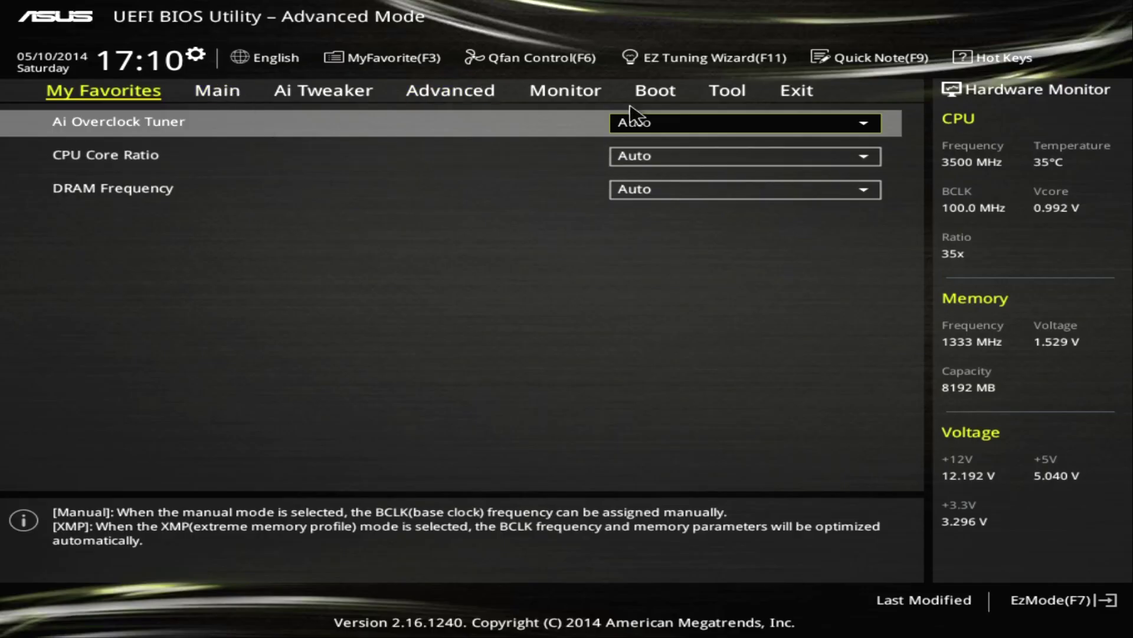
# Open Qfan Control, leave it without applying changes, and show the Monitor page's temperatures and fan speeds.
pyautogui.click(508, 62)
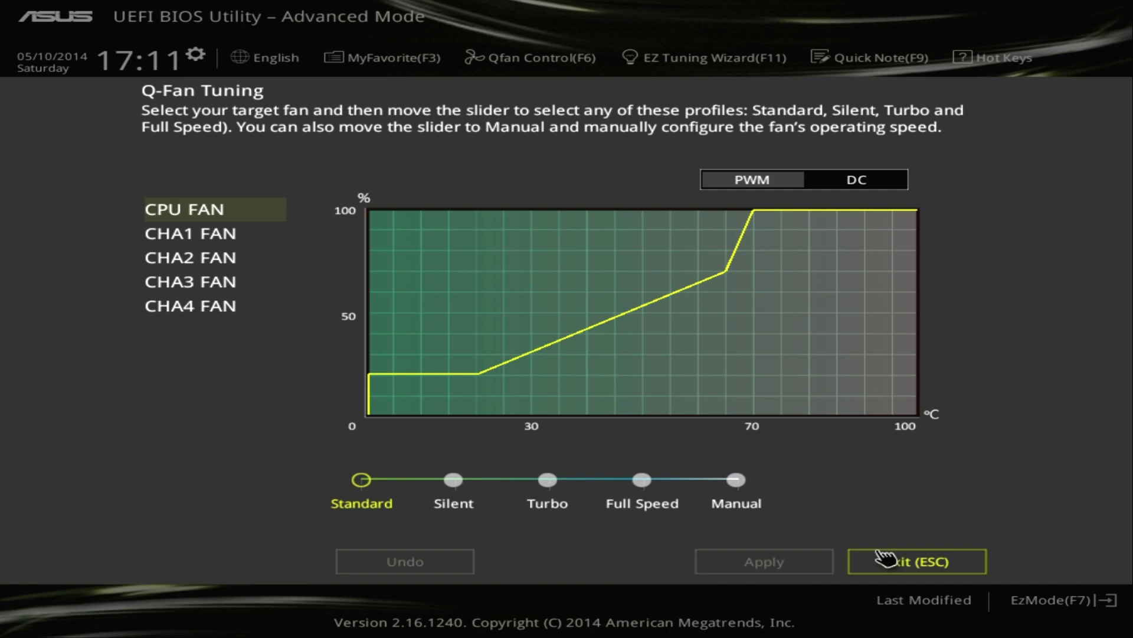
pyautogui.click(886, 562)
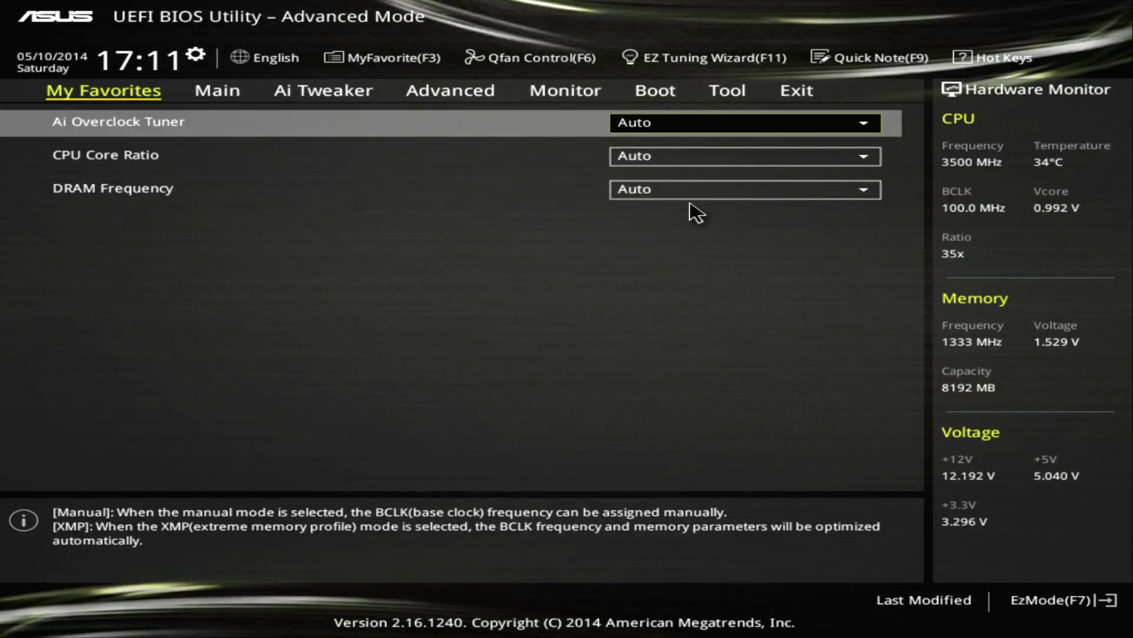
pyautogui.click(559, 96)
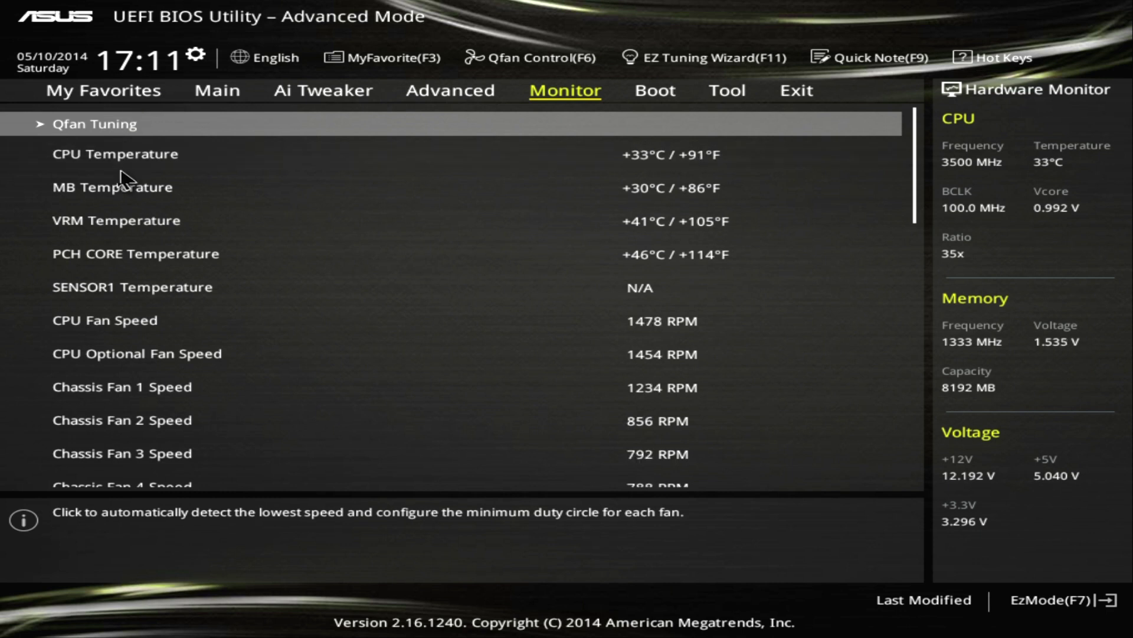
# Run the automatic Qfan Tuning fan calibration from the Monitor page.
pyautogui.click(127, 124)
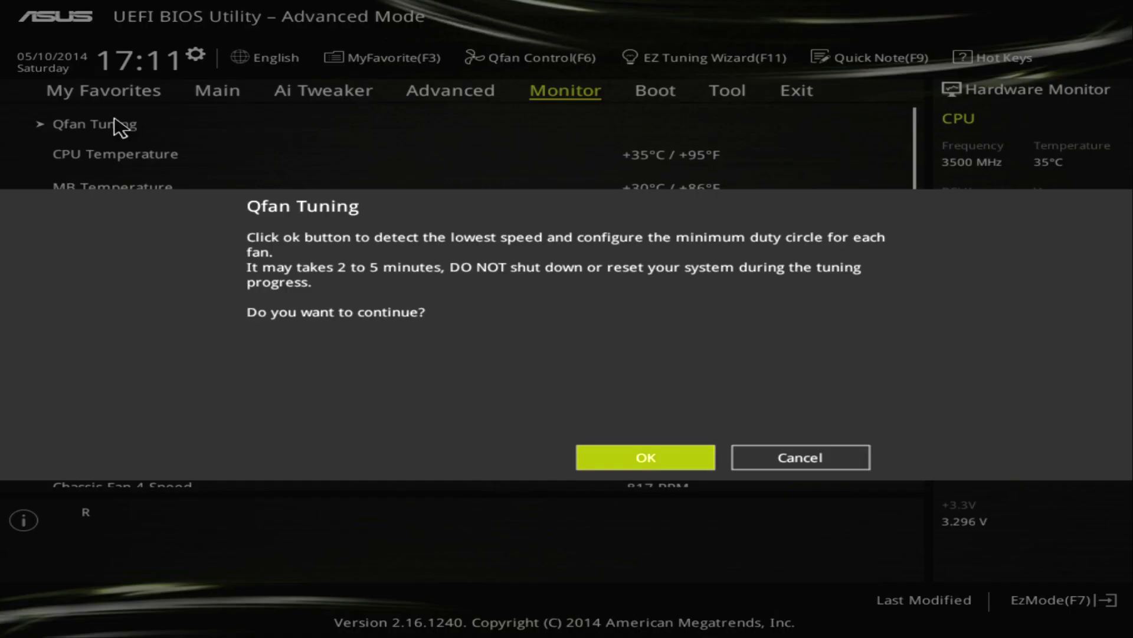
pyautogui.click(679, 464)
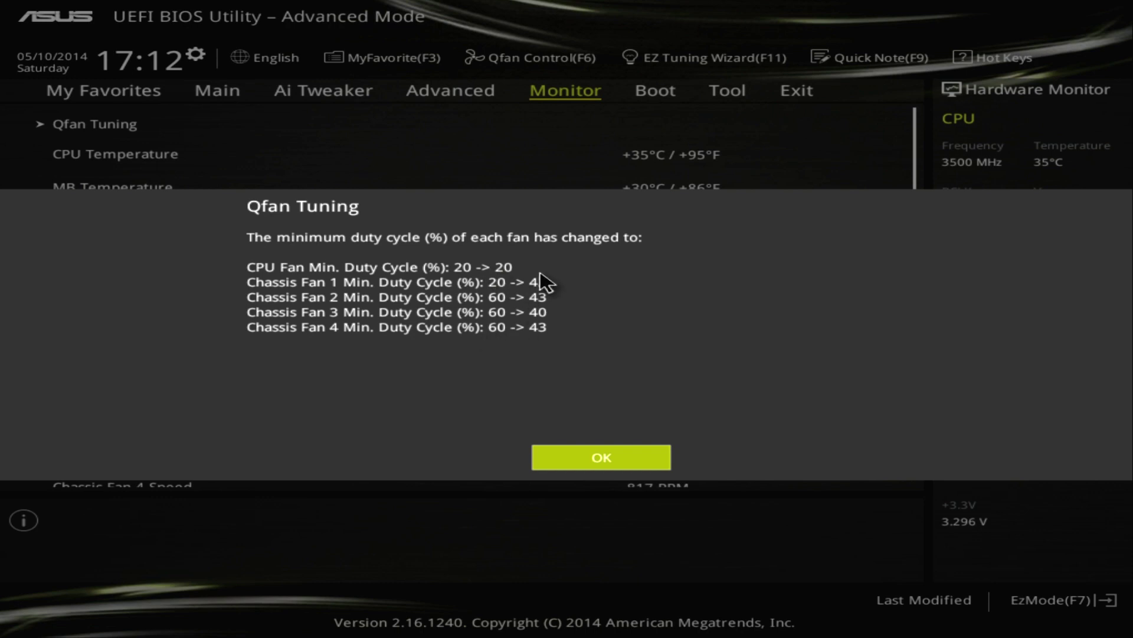
# Dismiss the calibration results and keep Chassis Fan 1 Q-Fan Control set to Disabled.
pyautogui.press('Return')
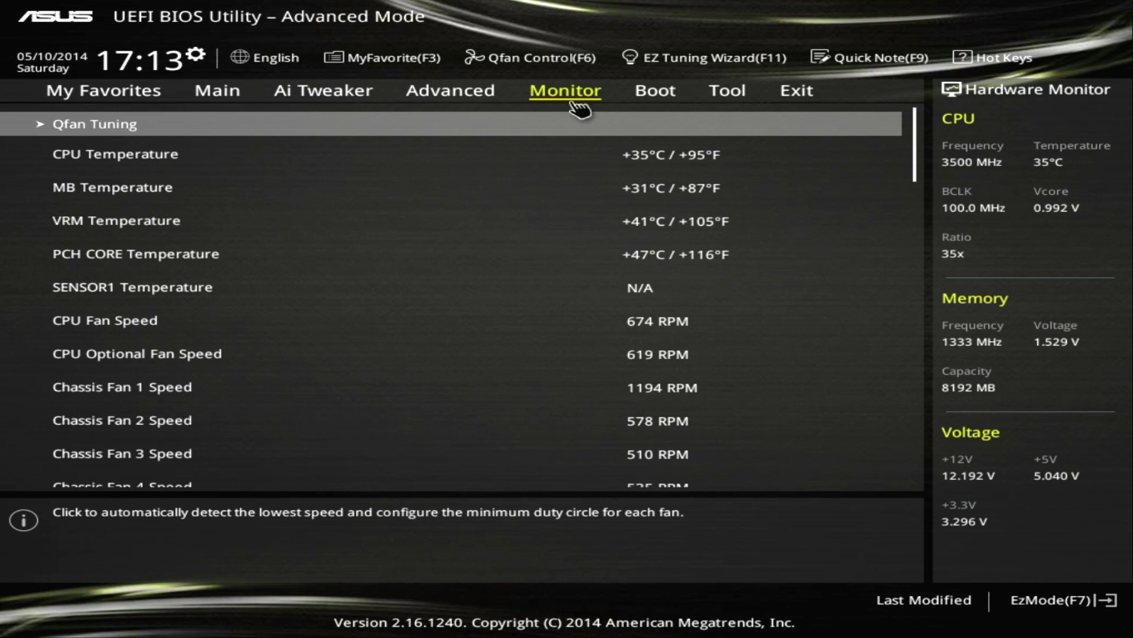
pyautogui.scroll(-8, 626, 277)
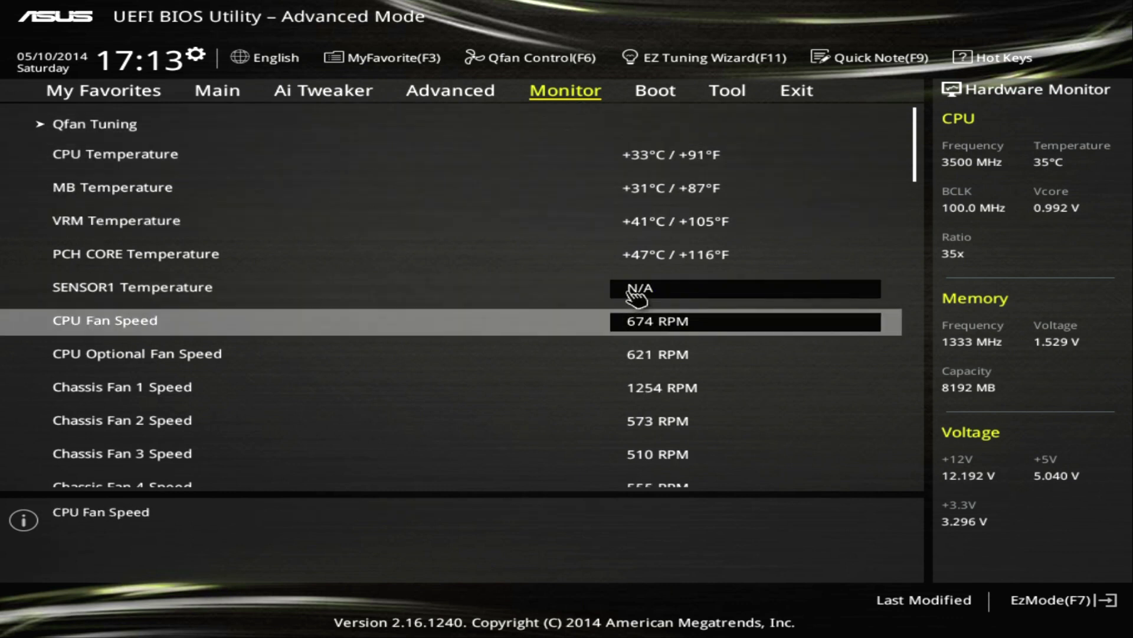
pyautogui.scroll(-8, 676, 345)
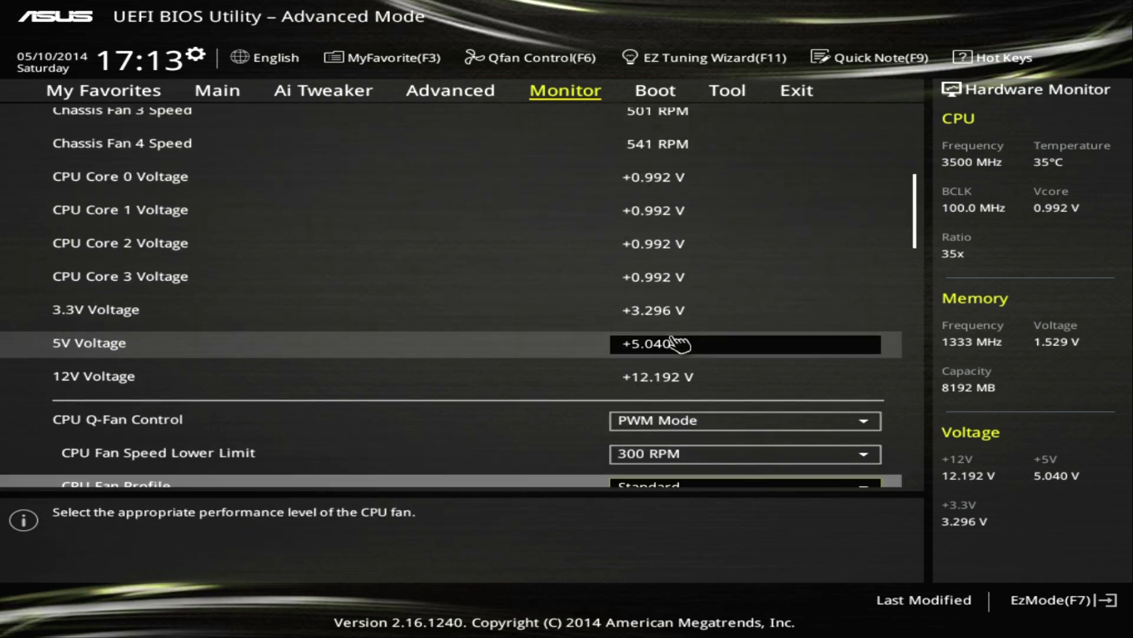
pyautogui.scroll(-2, 301, 236)
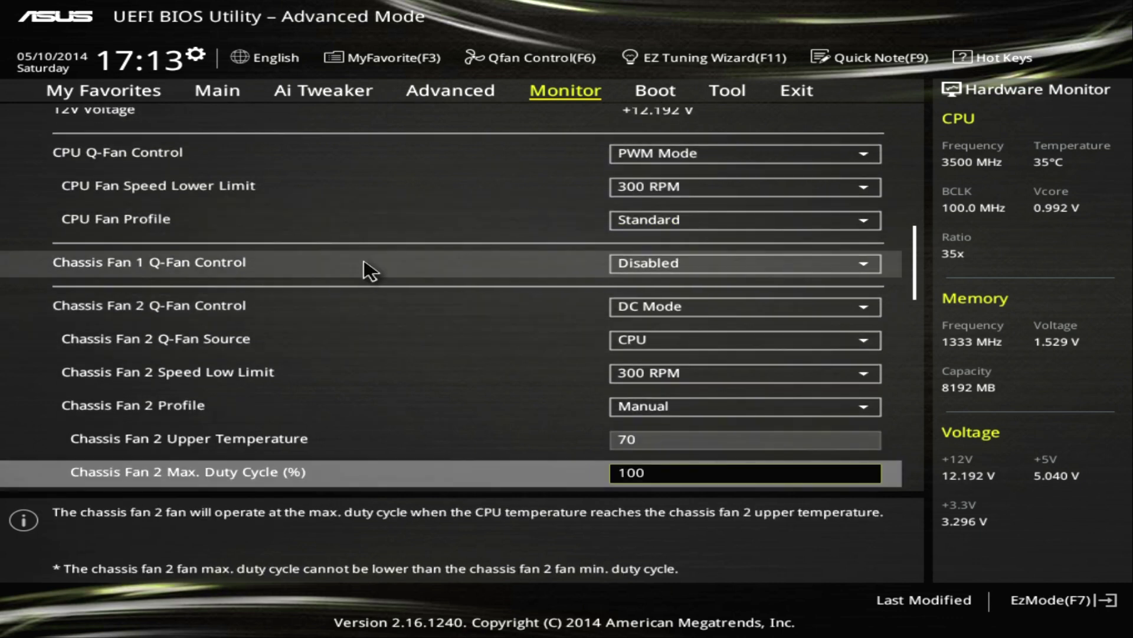
pyautogui.click(204, 275)
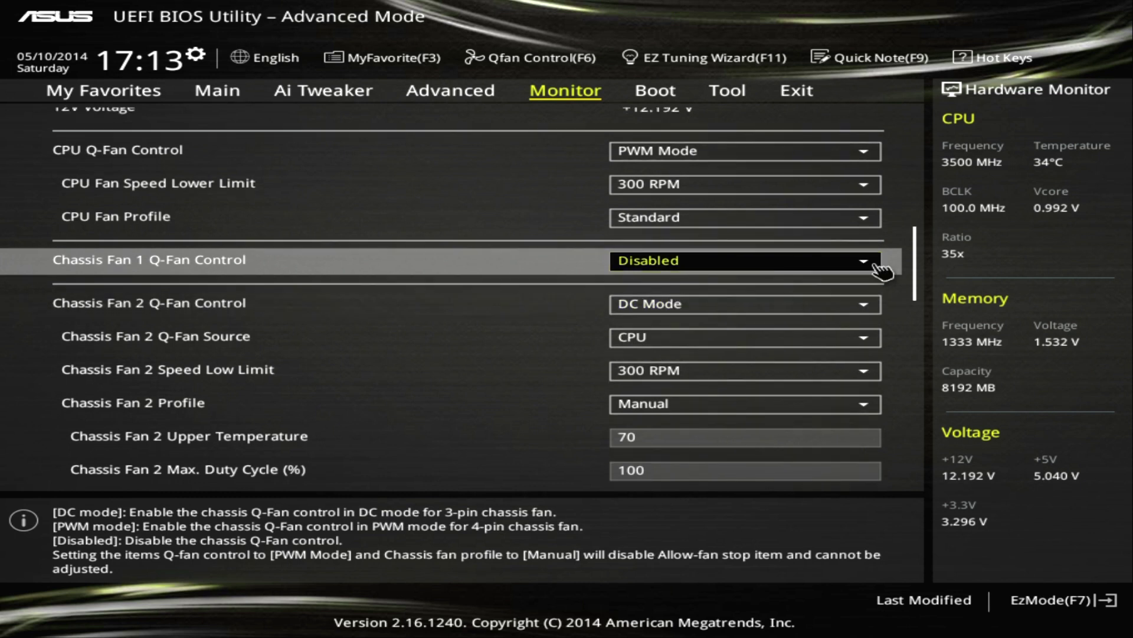
pyautogui.click(879, 267)
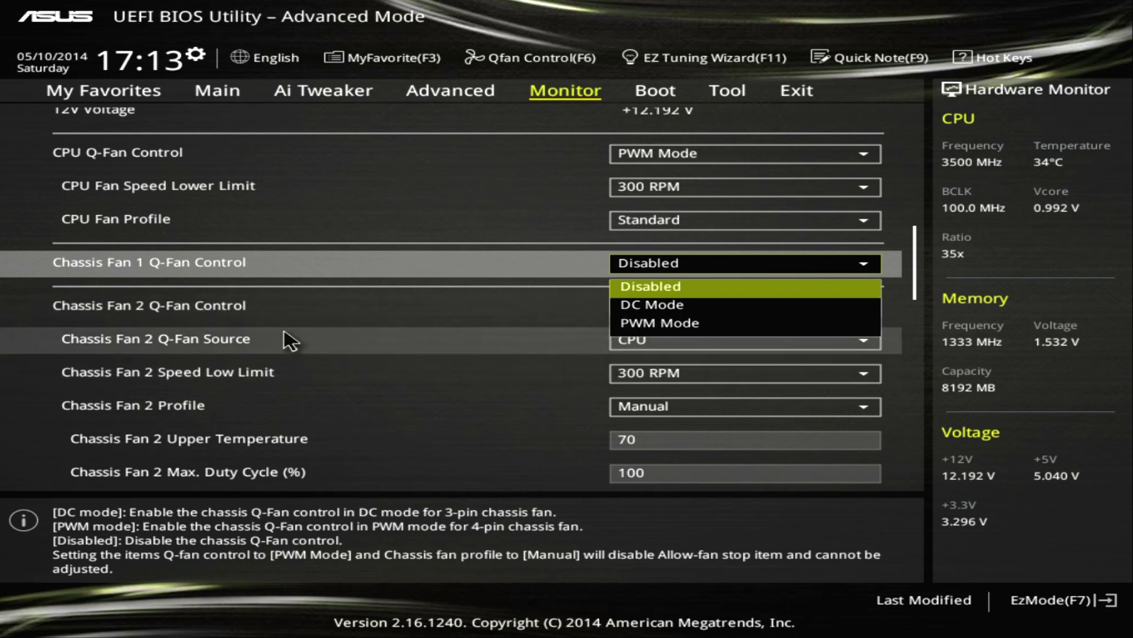
pyautogui.click(198, 311)
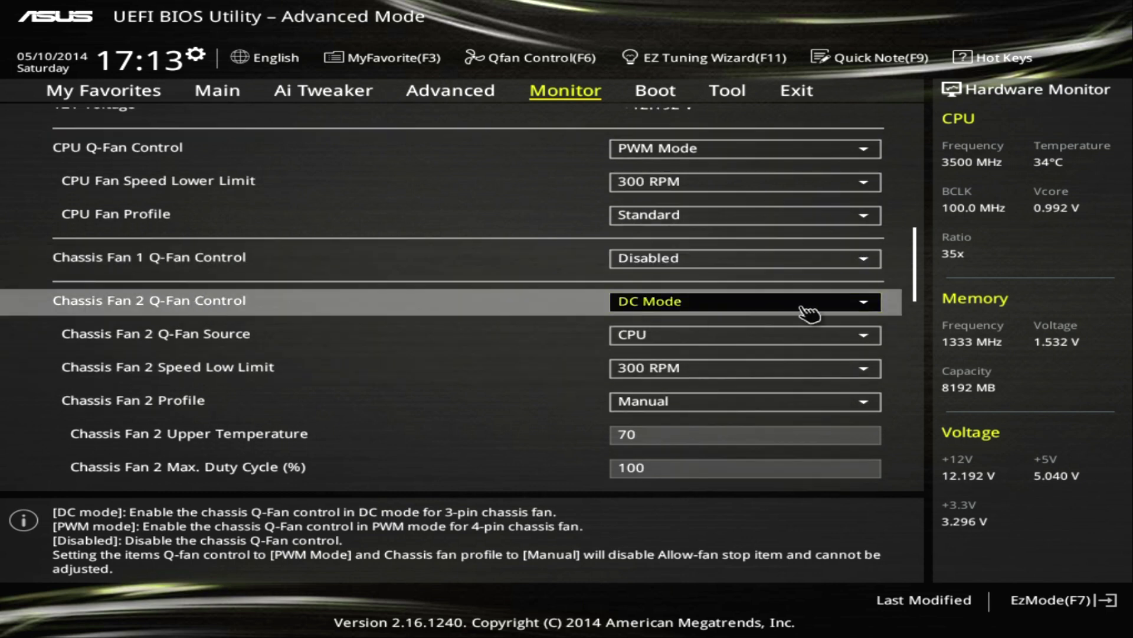
pyautogui.press('Down')
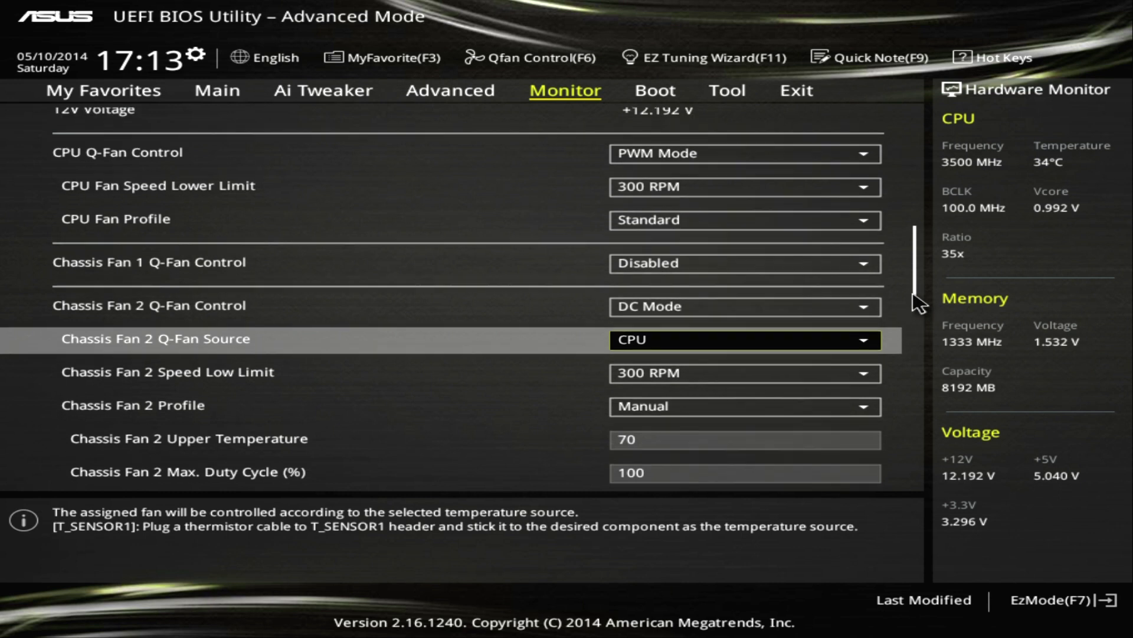
pyautogui.scroll(1, 926, 313)
pyautogui.scroll(-3, 938, 248)
pyautogui.scroll(-3, 937, 201)
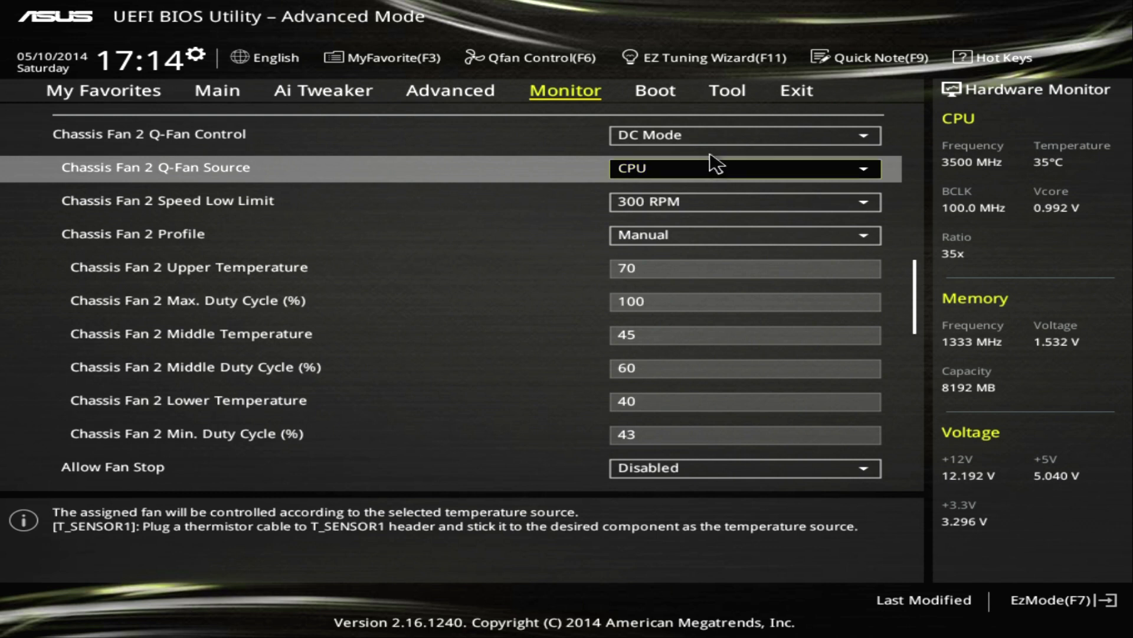
pyautogui.click(725, 177)
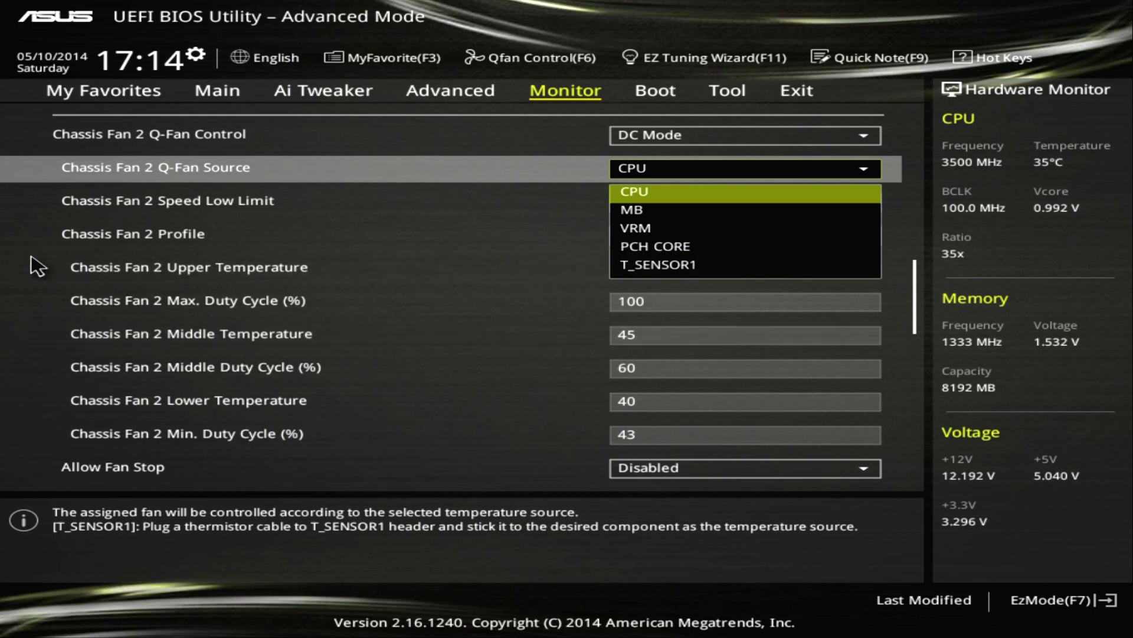
pyautogui.press('Escape')
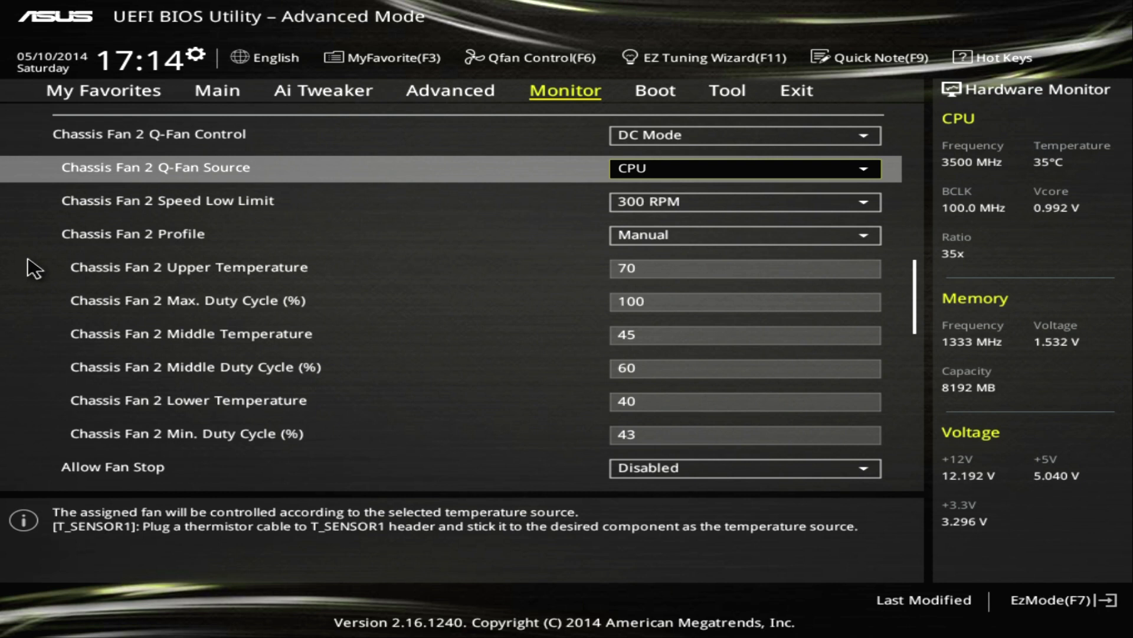